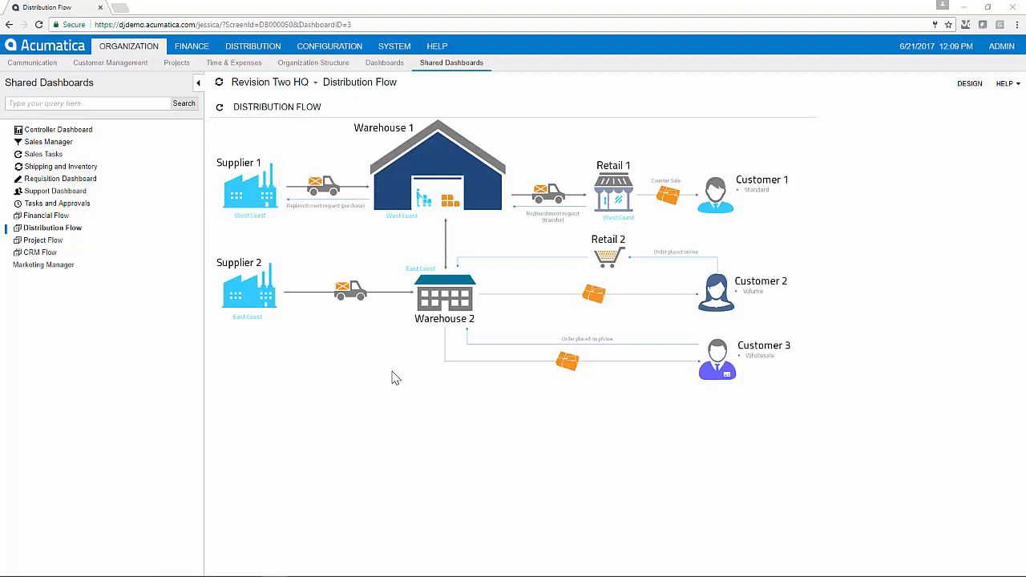
Open the replenishment settings of stock item CONGRILL and set the reorder point of its PURCHASE replenishment class to 10.
left_click(253, 46)
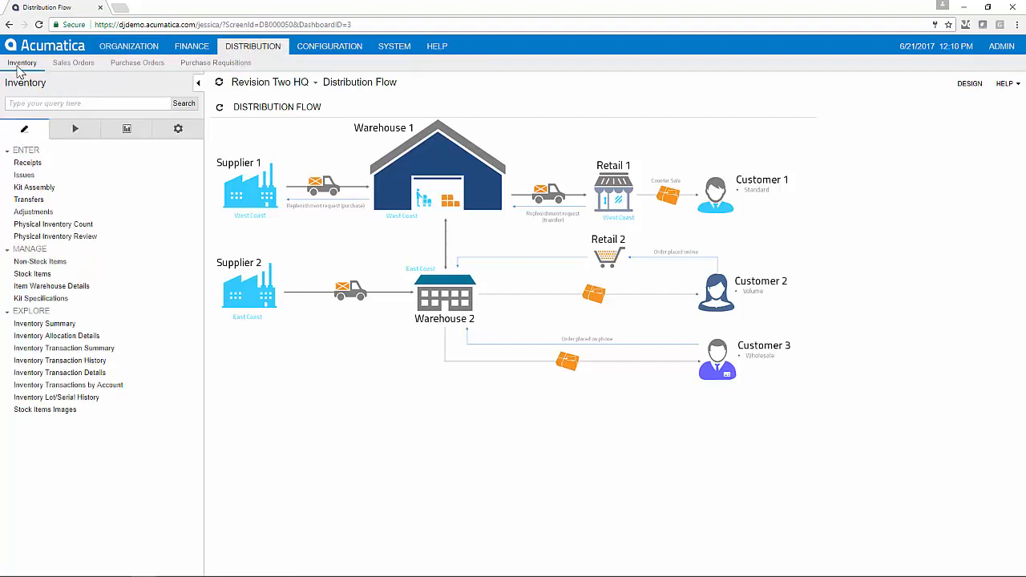
left_click(36, 274)
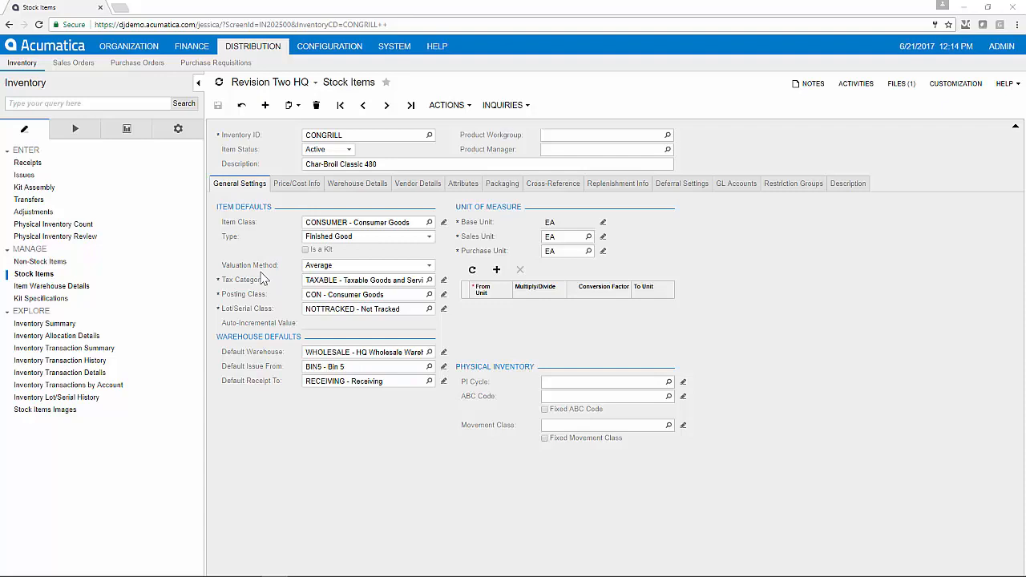
left_click(363, 271)
left_click(612, 192)
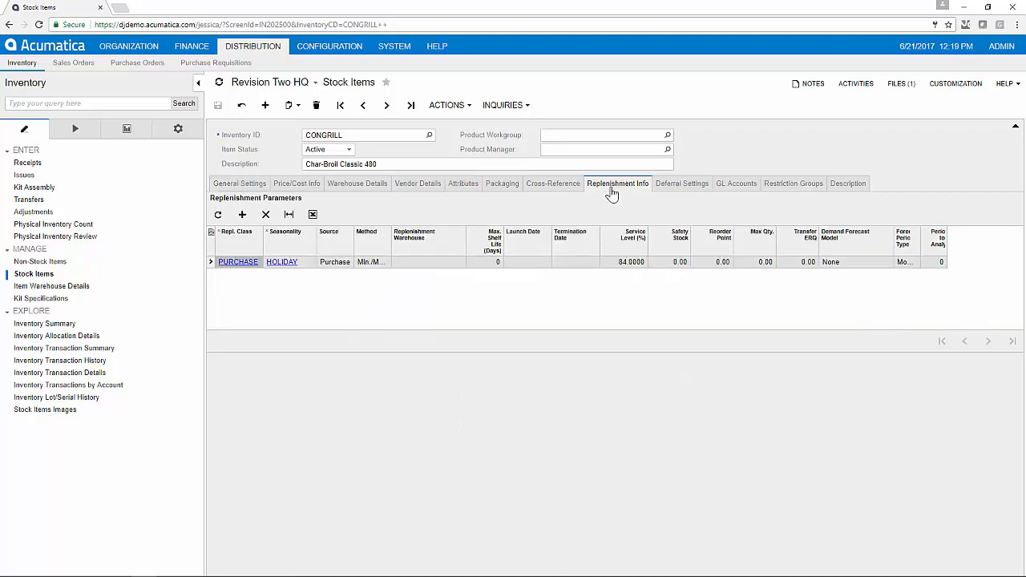
left_click(720, 265)
type("10")
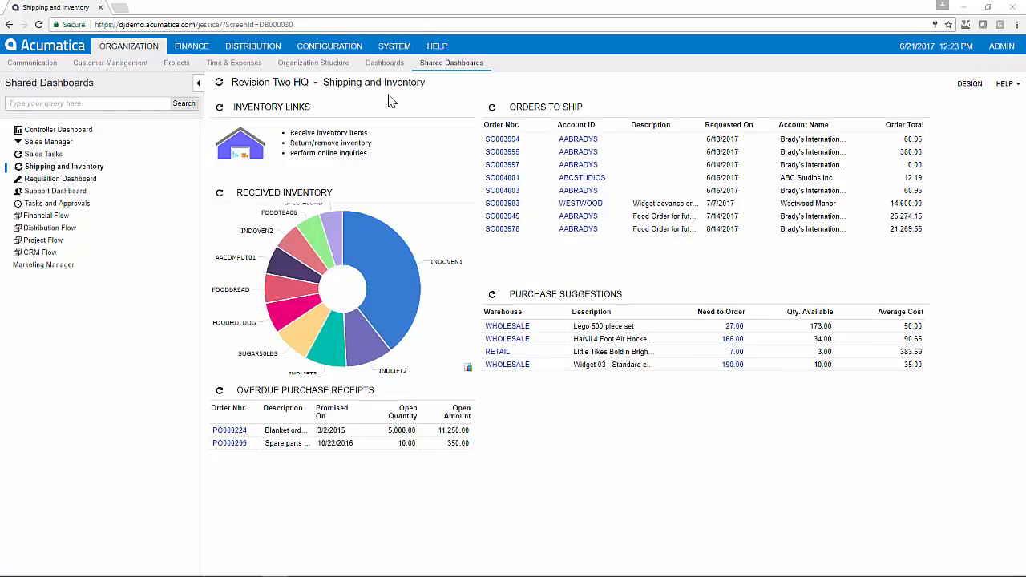
Open the dashboard's purchase suggestions, select the WHOLESALE replenishment line for AALEGO500 and process it into a purchase order.
left_click(550, 301)
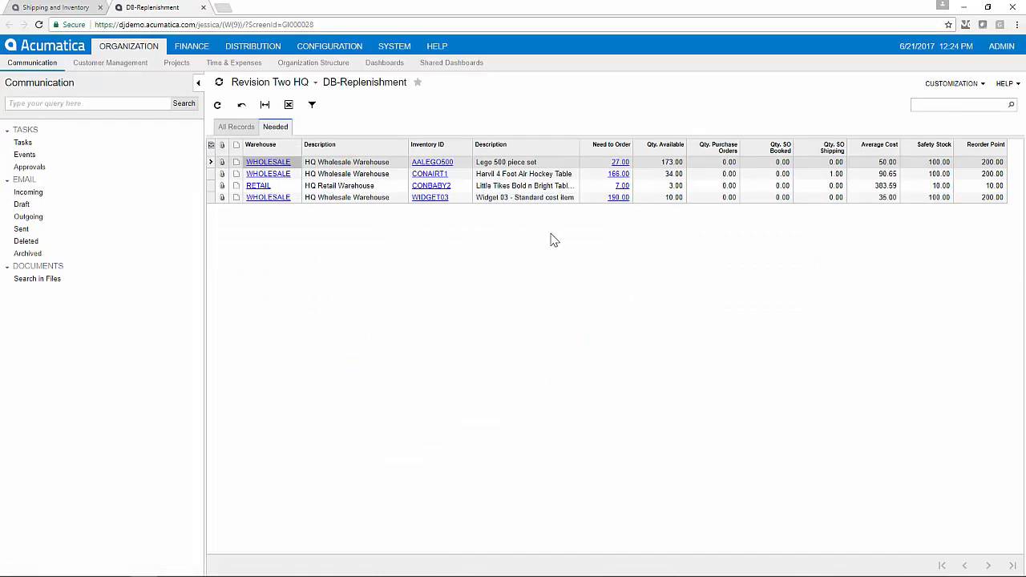
left_click(618, 173)
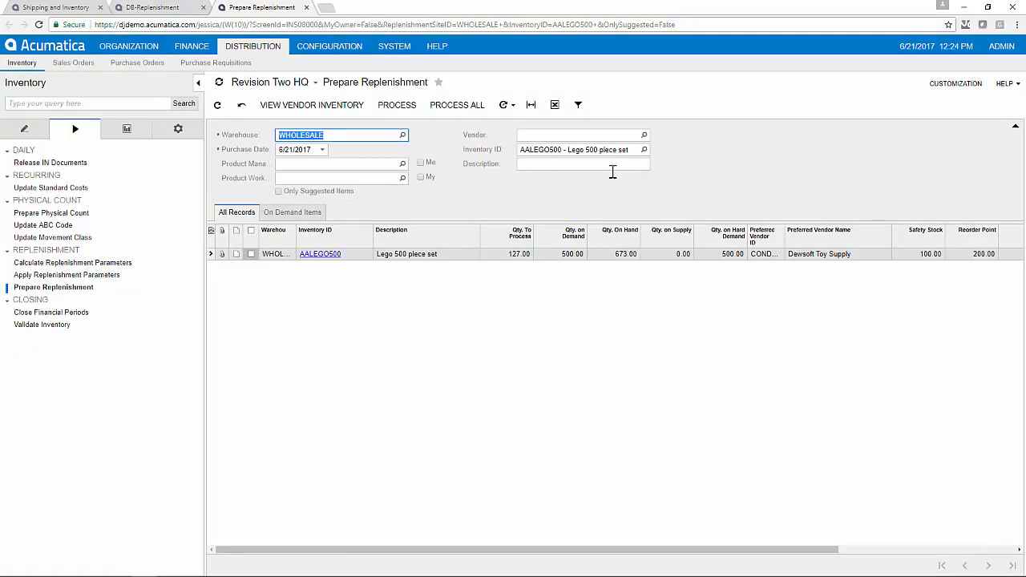
left_click(250, 255)
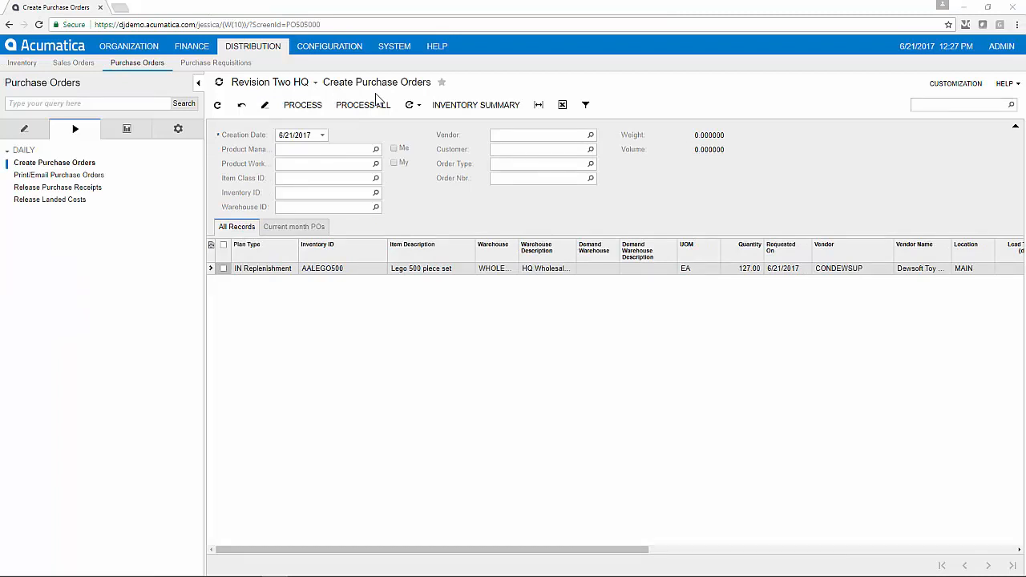
left_click(223, 269)
left_click(313, 106)
Email the AALEGO500 purchase order to the vendor and open the email logged in its activities.
left_click(446, 107)
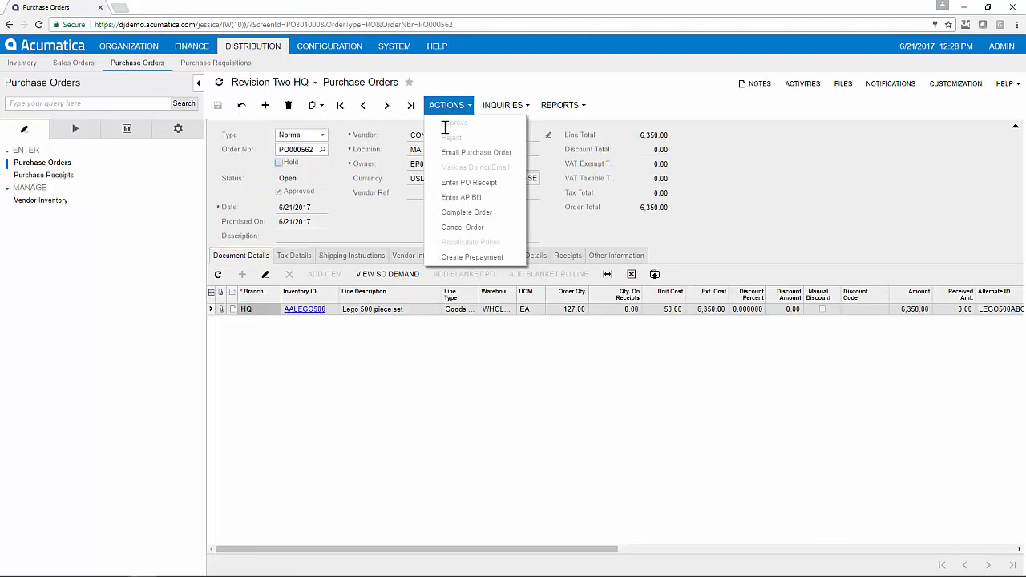
left_click(447, 153)
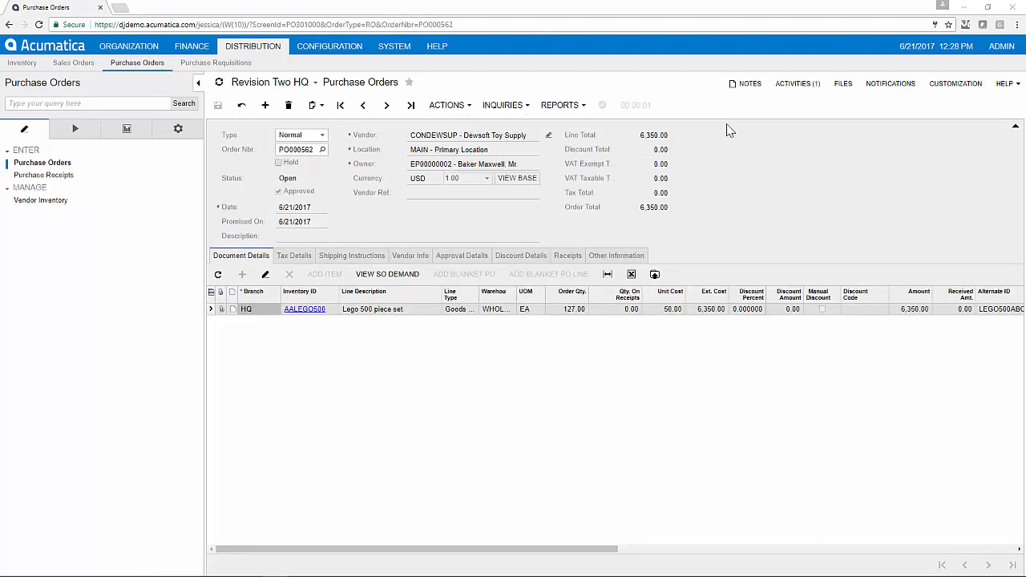
left_click(799, 85)
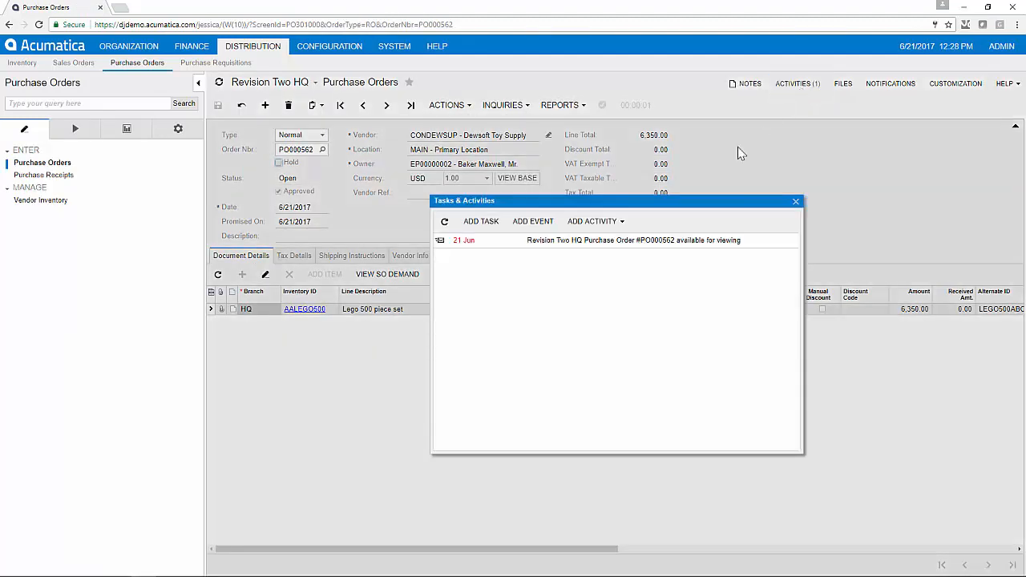
left_click(603, 242)
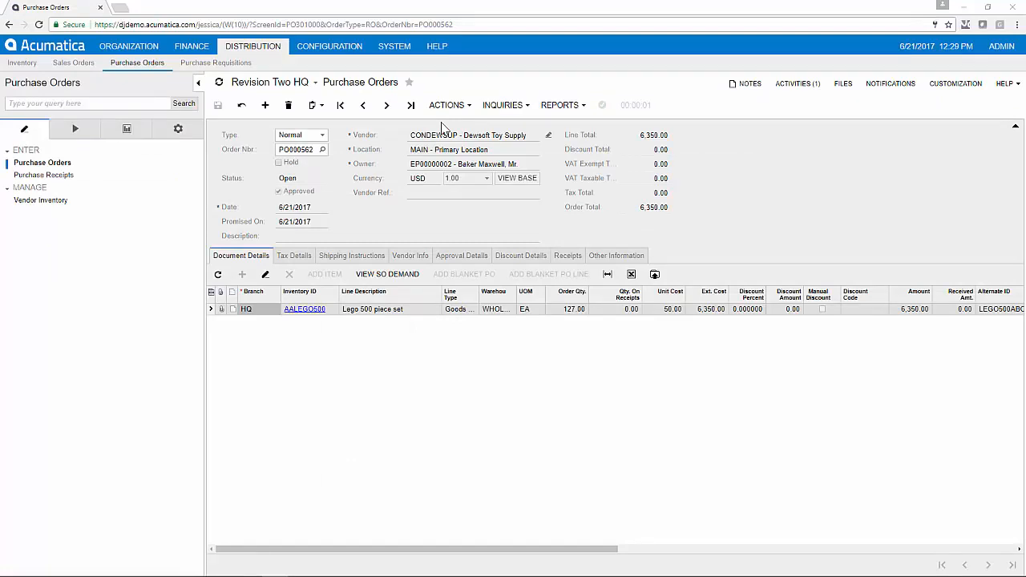
Enter a purchase receipt for the order with vendor reference 343 and release it.
left_click(441, 105)
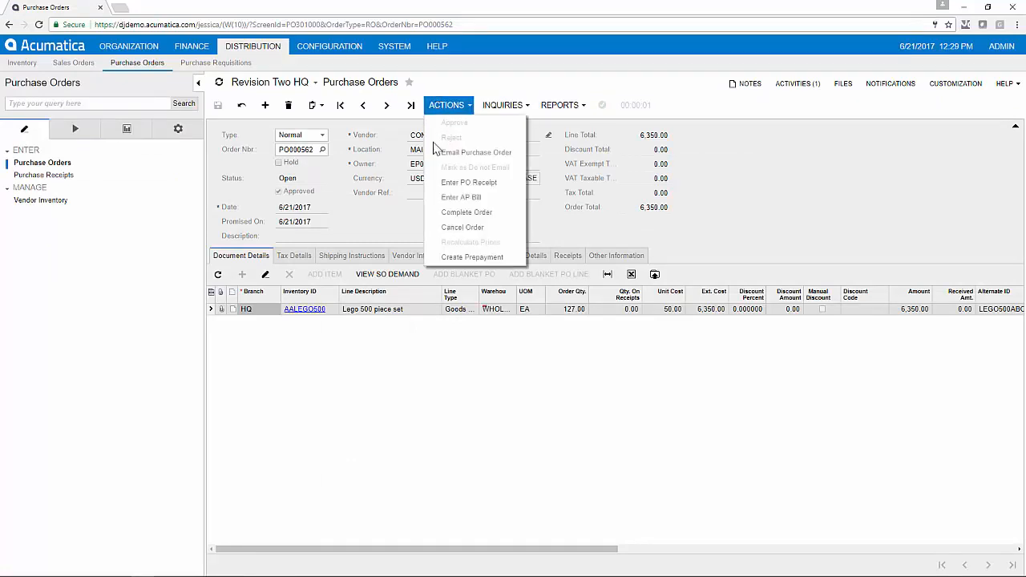
left_click(434, 184)
left_click(425, 193)
type("343")
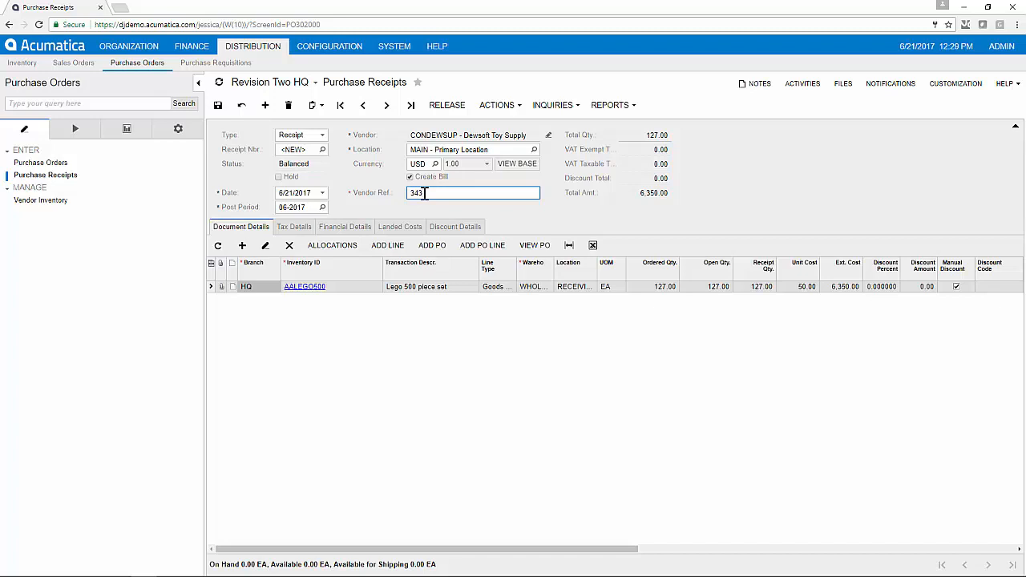
left_click(444, 106)
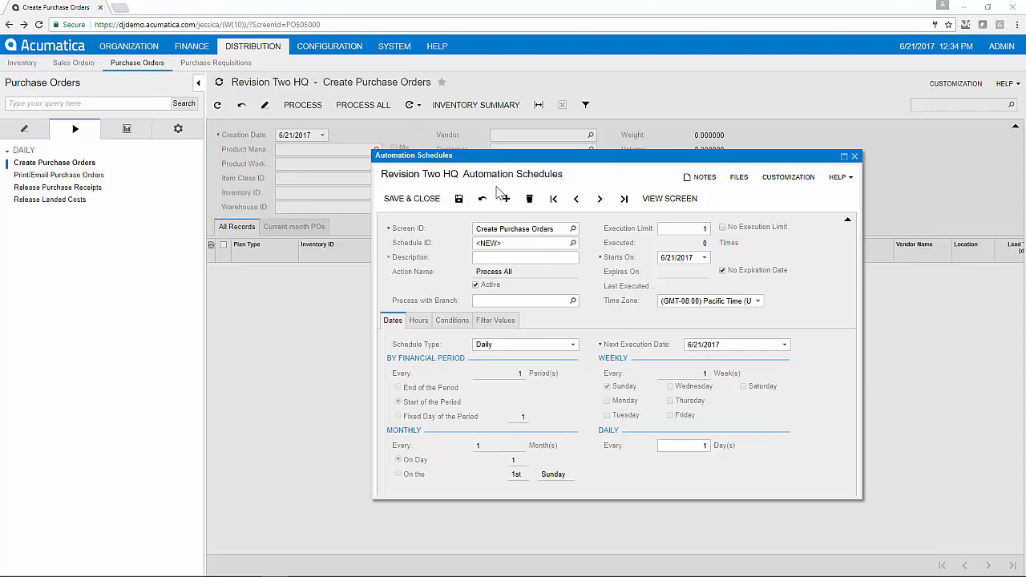
Start a new sales order for customer Brady's International Market and review its financial settings.
left_click(72, 70)
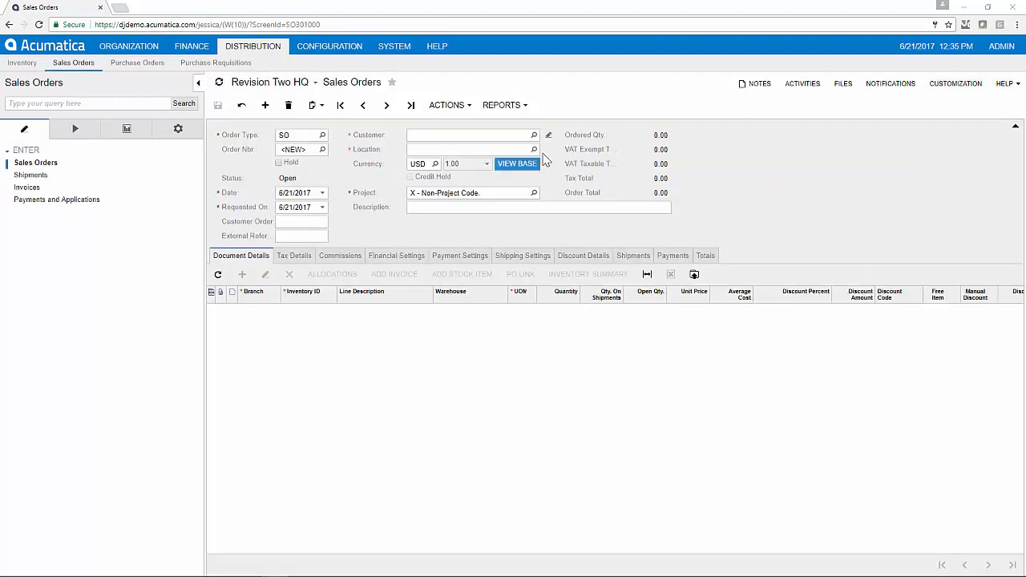
left_click(533, 135)
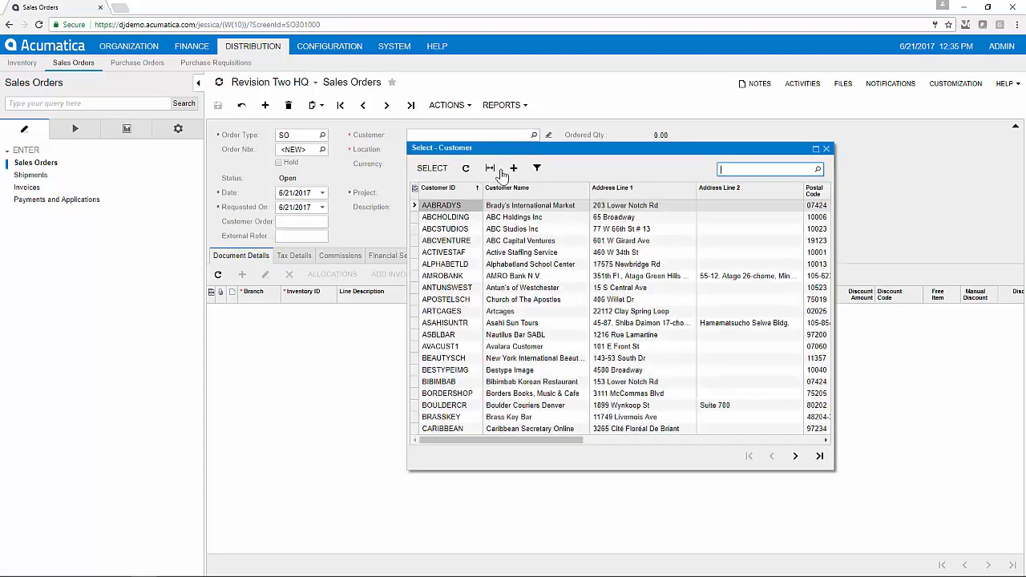
double_click(462, 207)
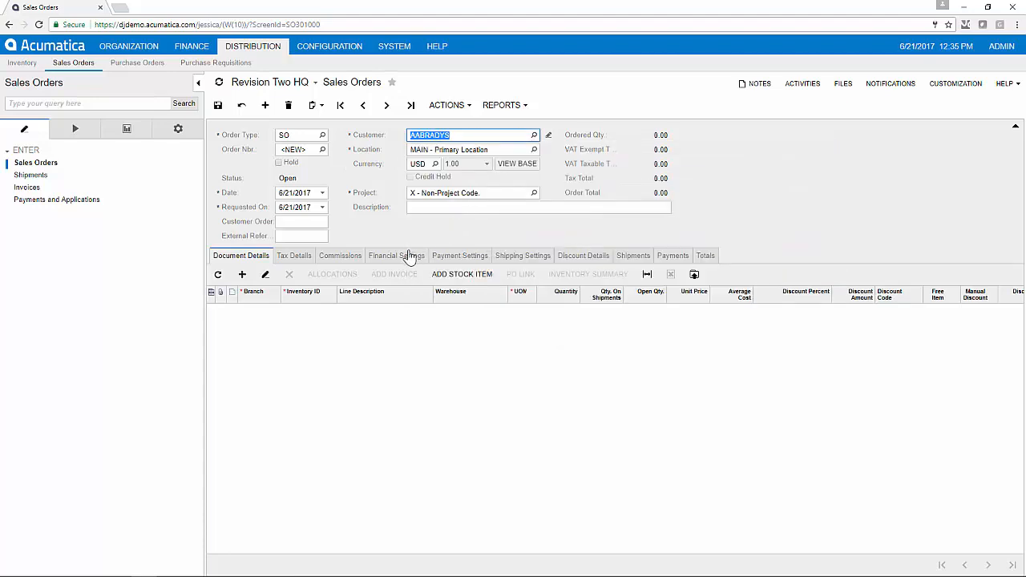
left_click(405, 255)
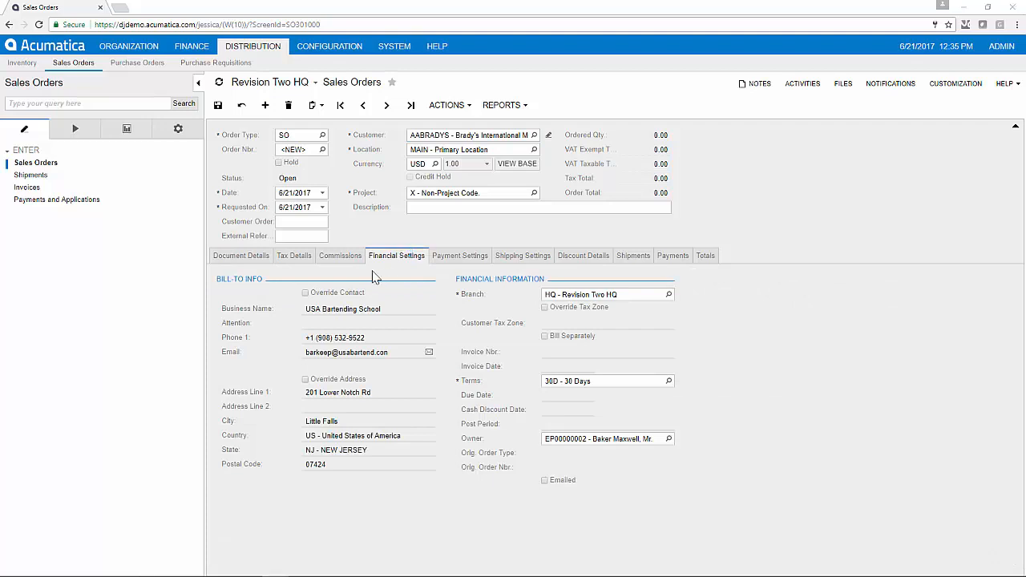
left_click(240, 257)
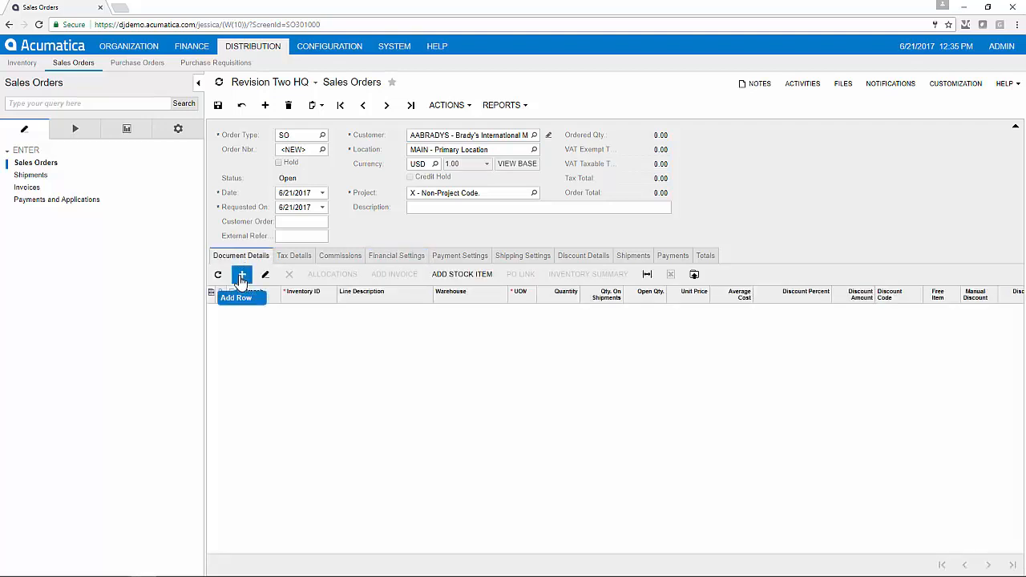
Add the RETAIL warehouse's Acer Laptop Computer to the order from the items sold since 2/27/2014.
left_click(461, 275)
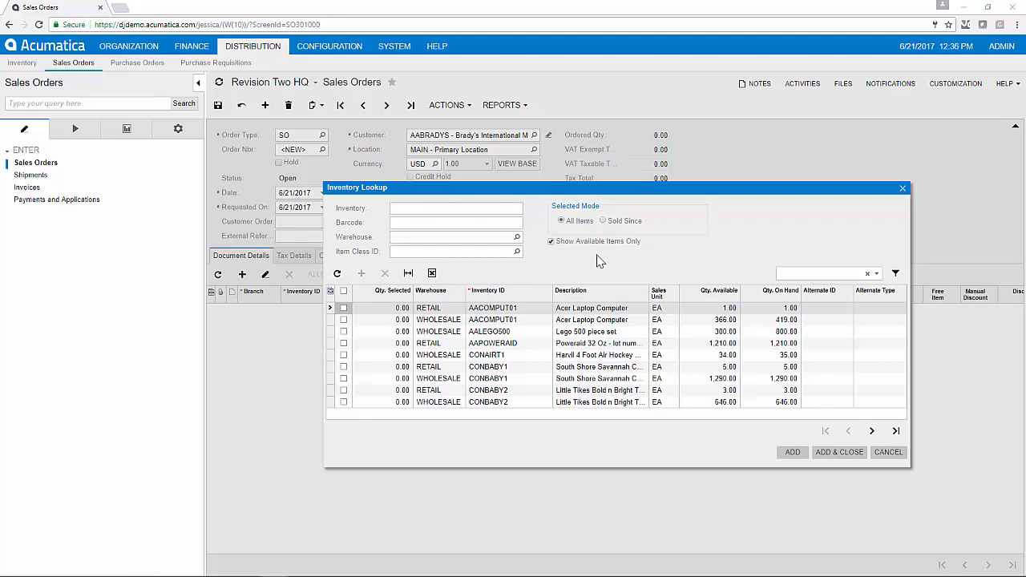
left_click(604, 221)
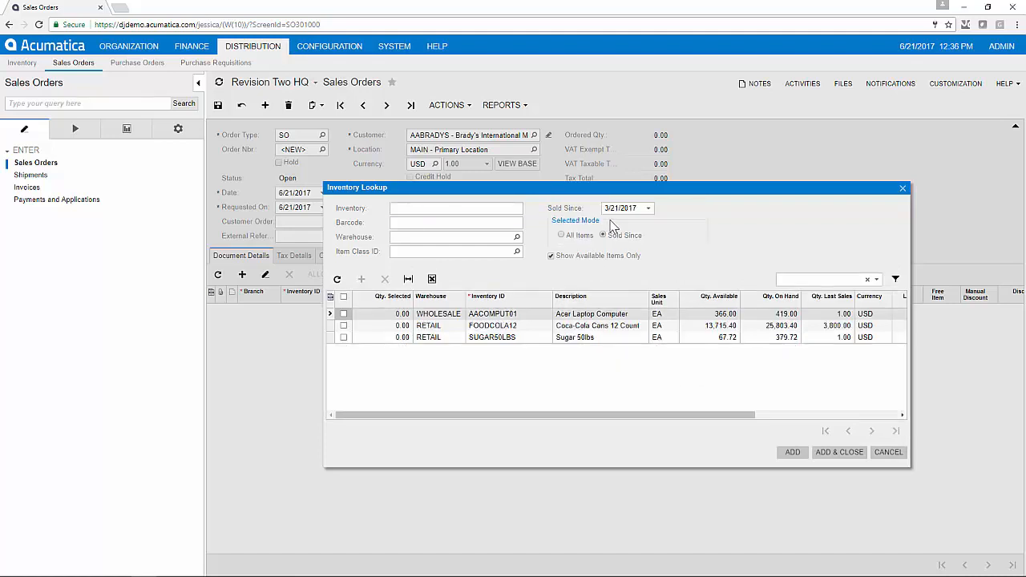
left_click(648, 209)
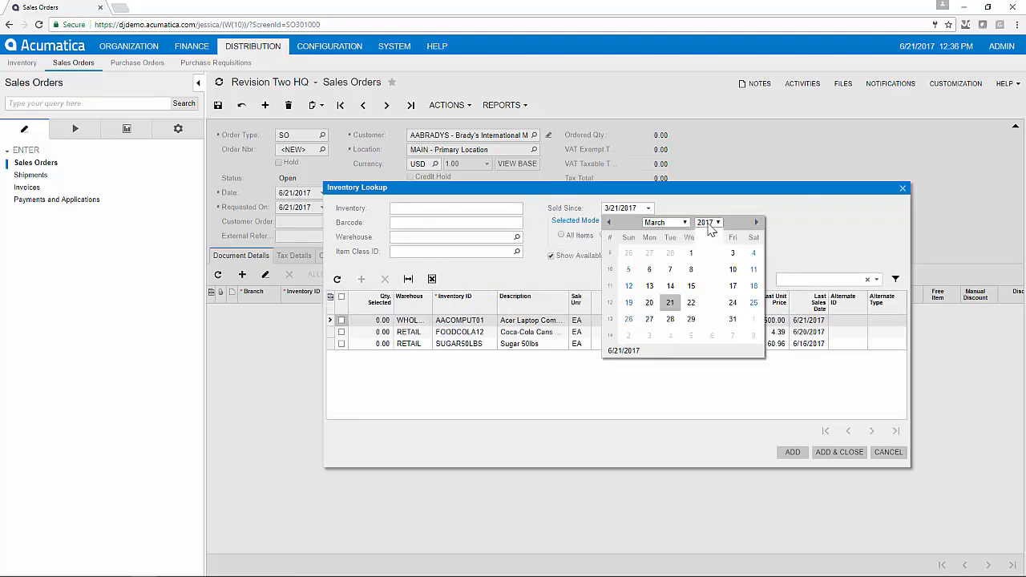
left_click(709, 222)
left_click(709, 256)
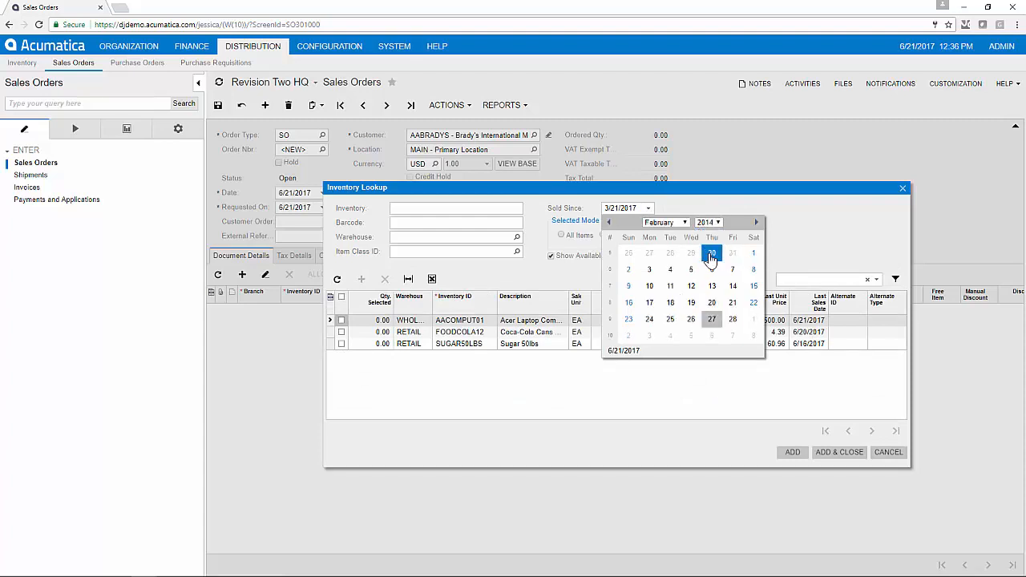
left_click(712, 256)
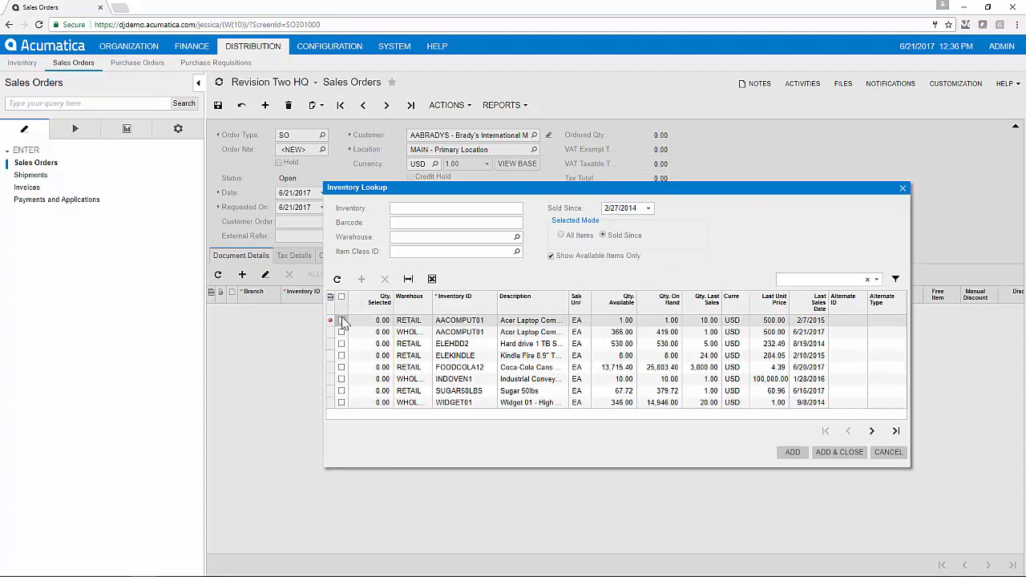
left_click(342, 320)
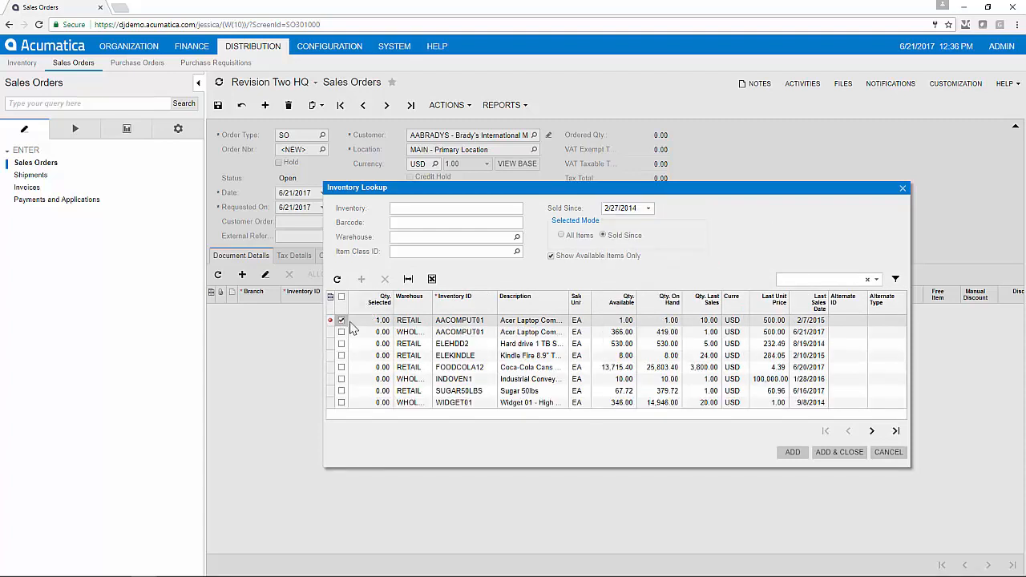
left_click(839, 452)
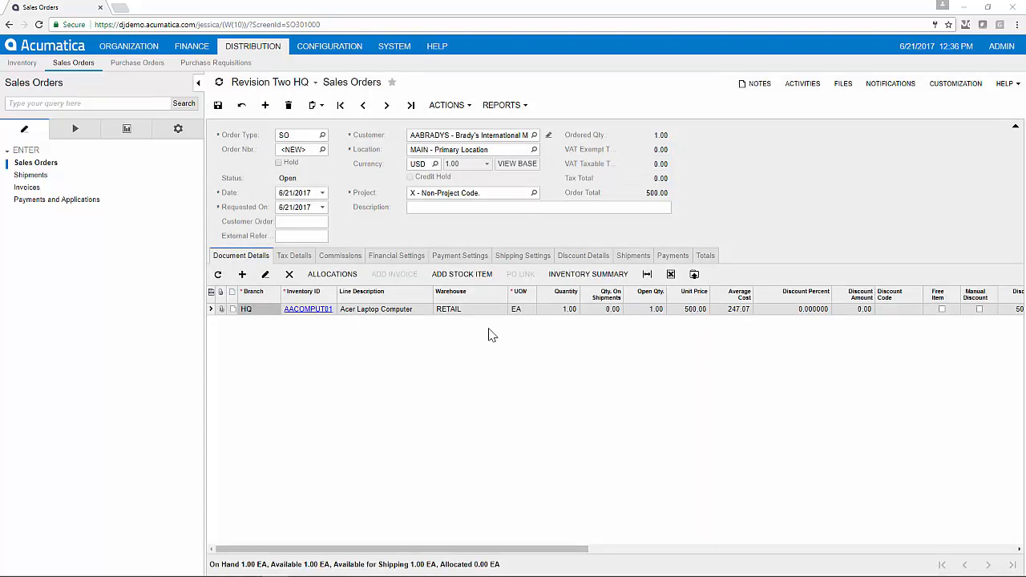
Refresh the carrier rates in the order's shipping settings and select UPSGROUND as the carrier.
left_click(513, 256)
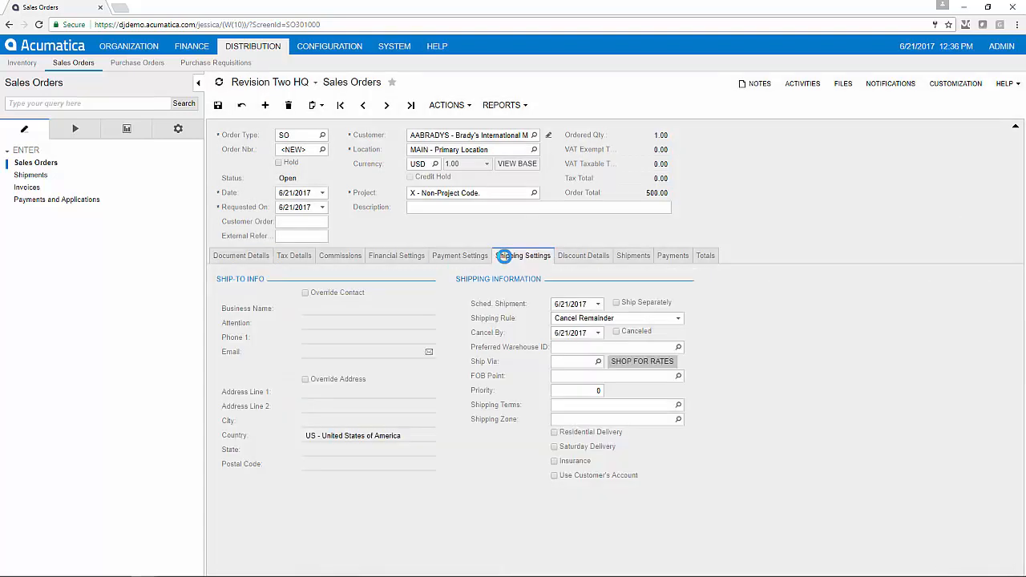
left_click(627, 362)
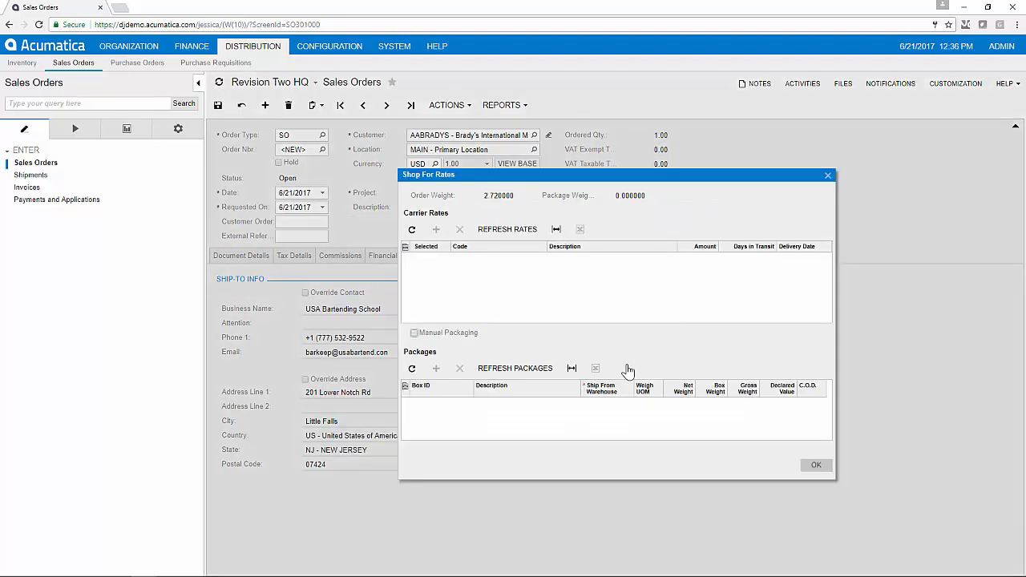
left_click(518, 232)
scroll(498, 261, "down", 1)
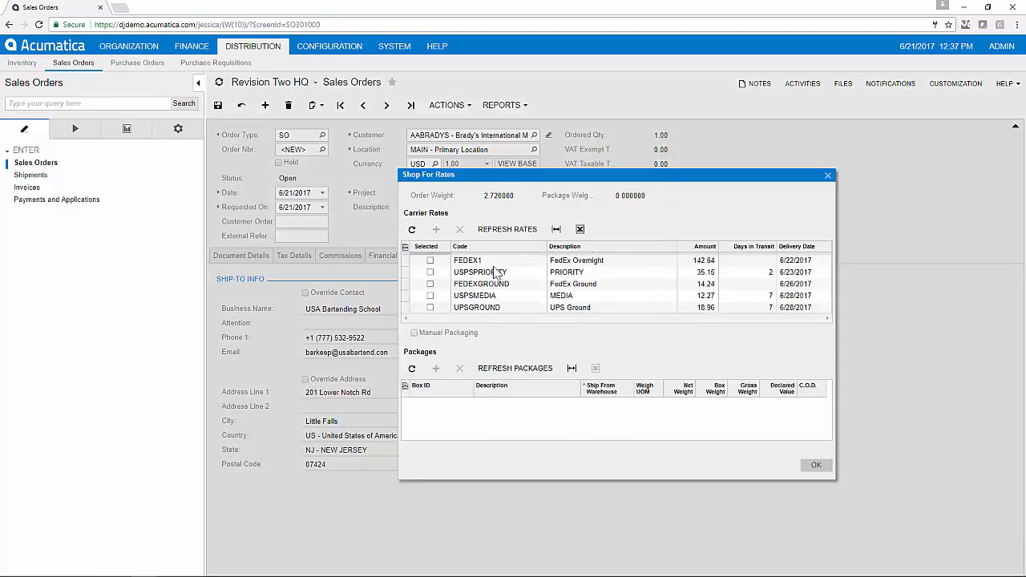
left_click(430, 310)
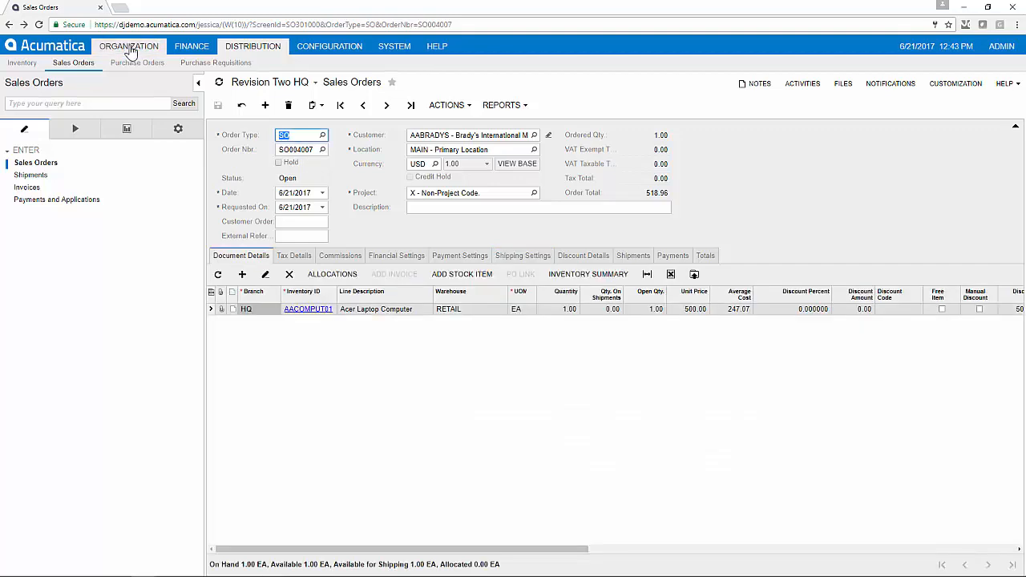
Open the new laptop sales order from the Shipping and Inventory dashboard and create a shipment for it.
left_click(128, 45)
left_click(85, 168)
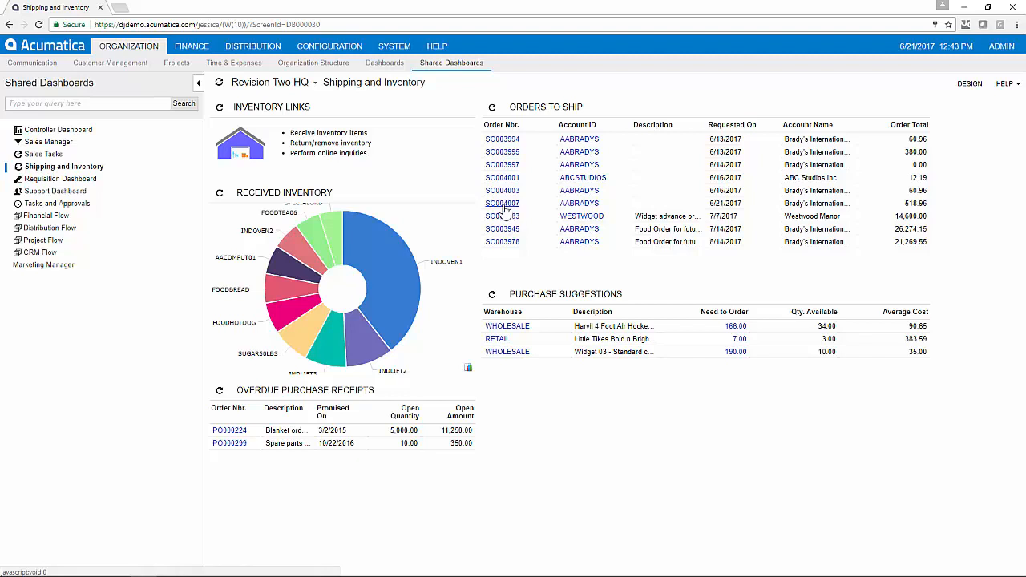
left_click(503, 205)
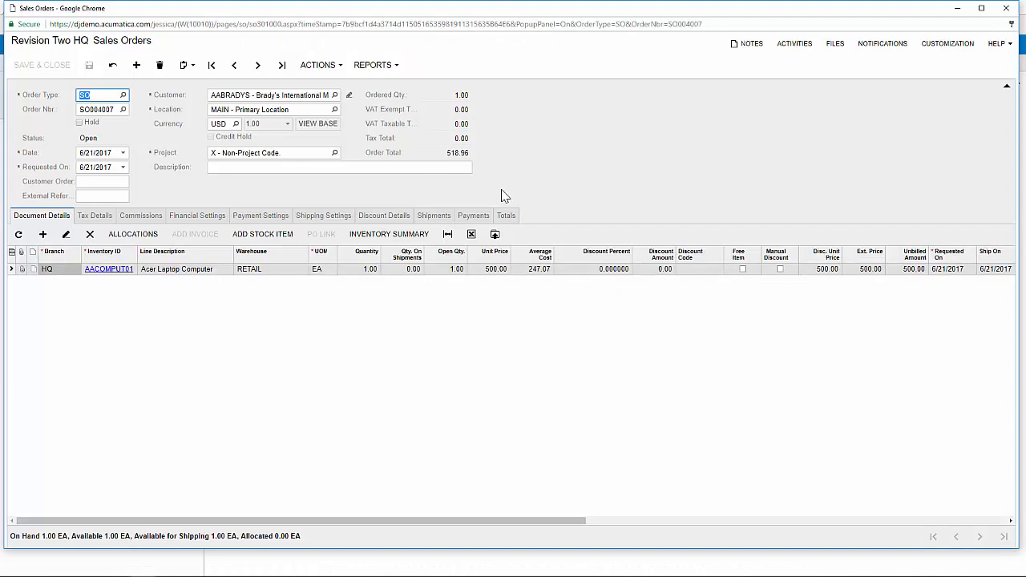
left_click(320, 67)
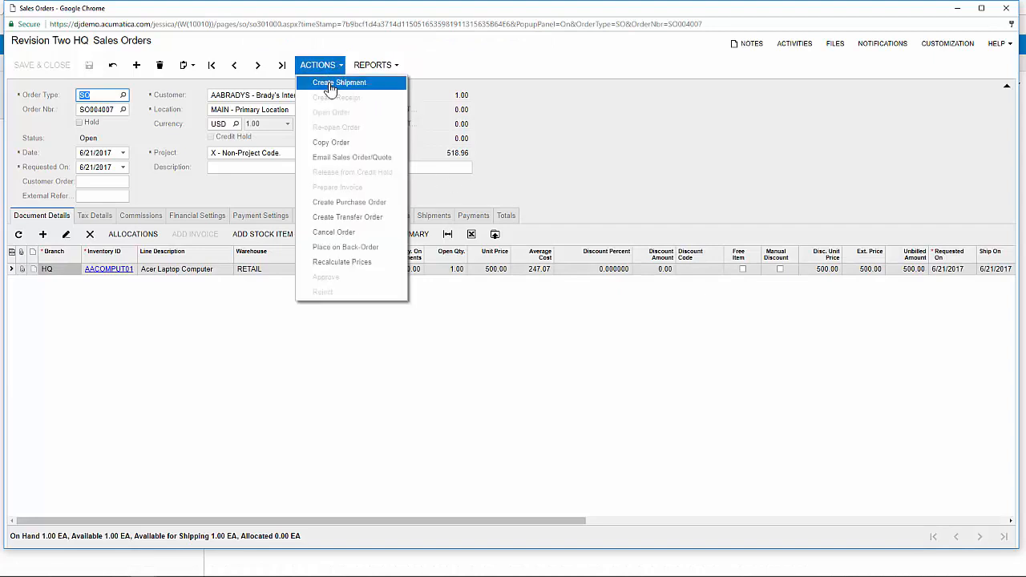
left_click(330, 85)
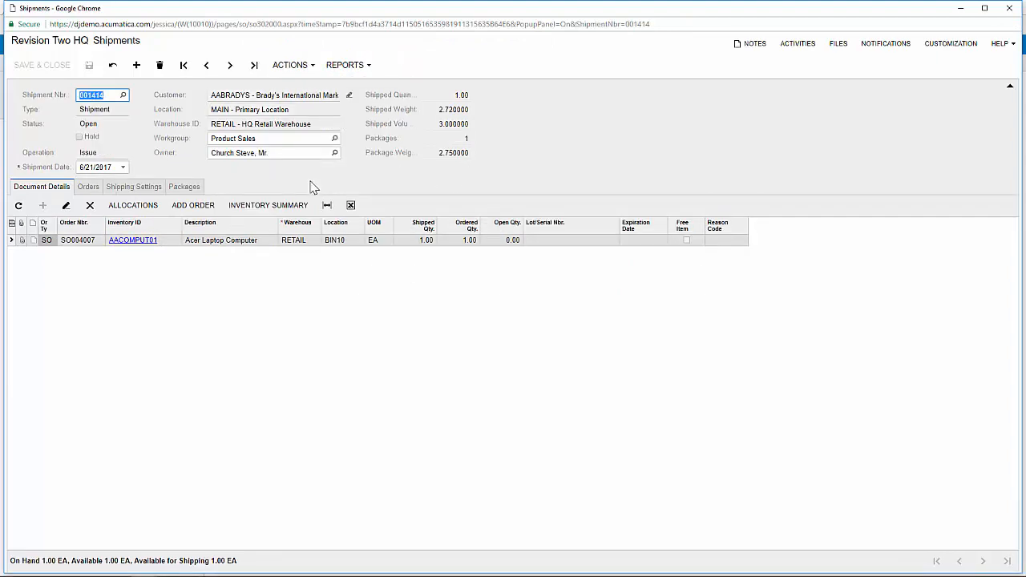
Print the pick list for the open laptop shipment.
left_click(291, 66)
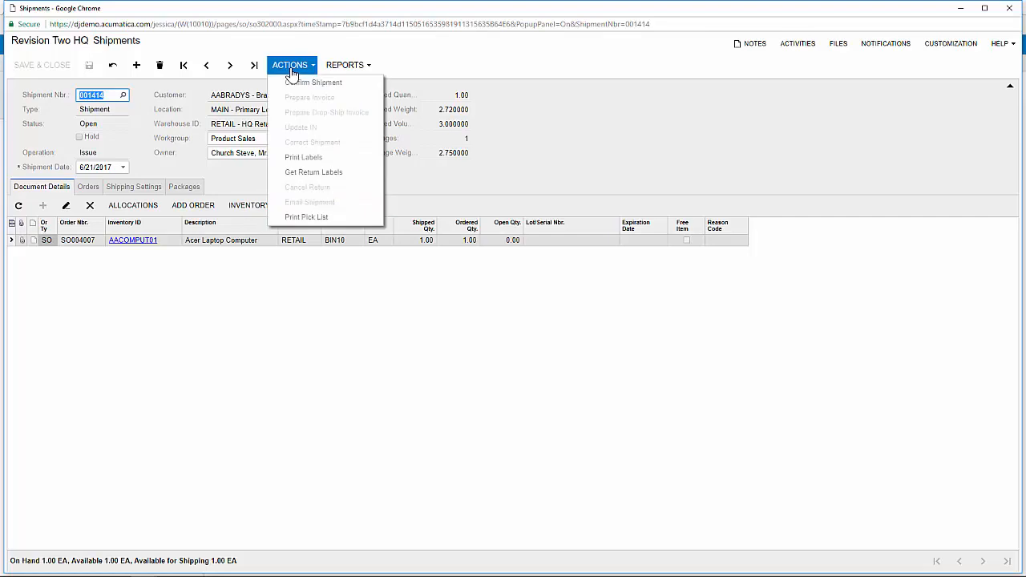
left_click(294, 219)
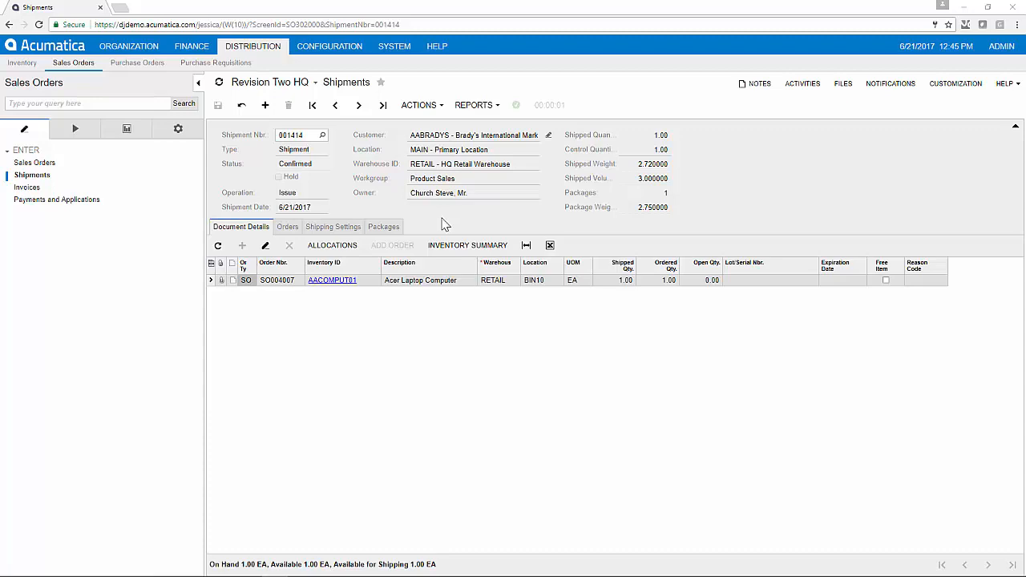
View the carrier shipping label attached to the confirmed shipment's package, and return to the shipment.
left_click(396, 227)
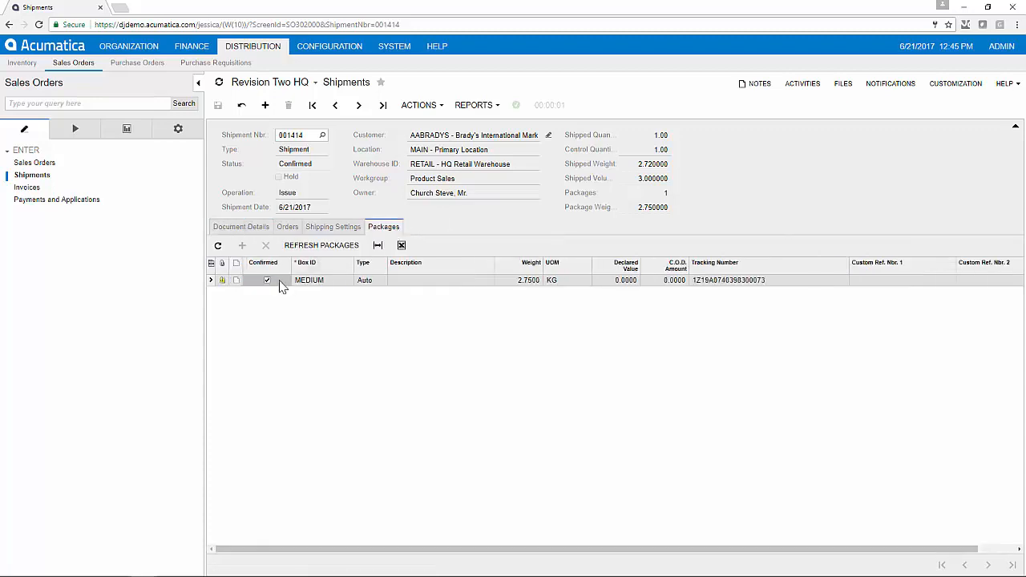
left_click(222, 281)
left_click(492, 257)
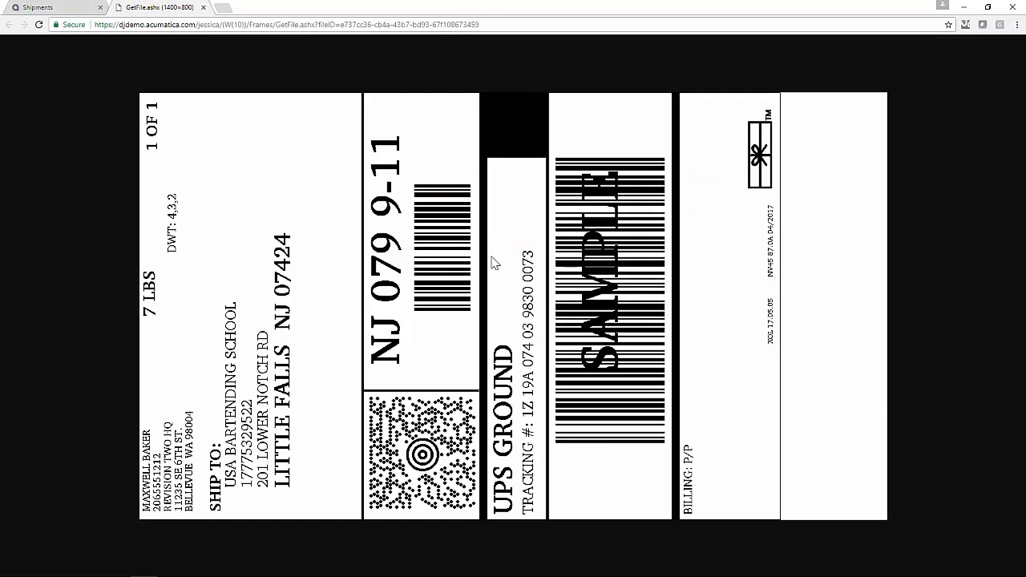
key("ctrl+w")
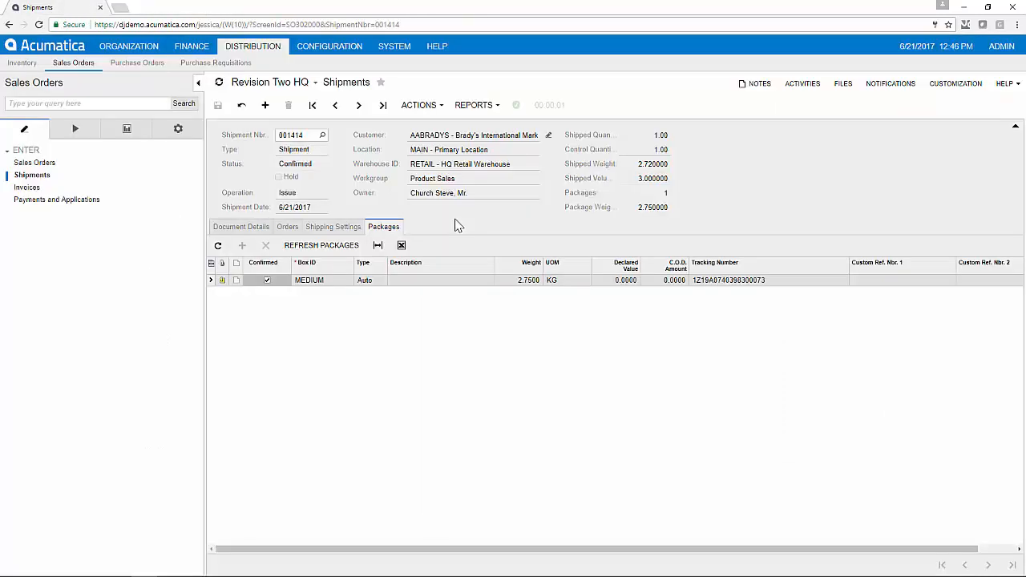
Prepare an invoice from the confirmed shipment and release it.
left_click(417, 107)
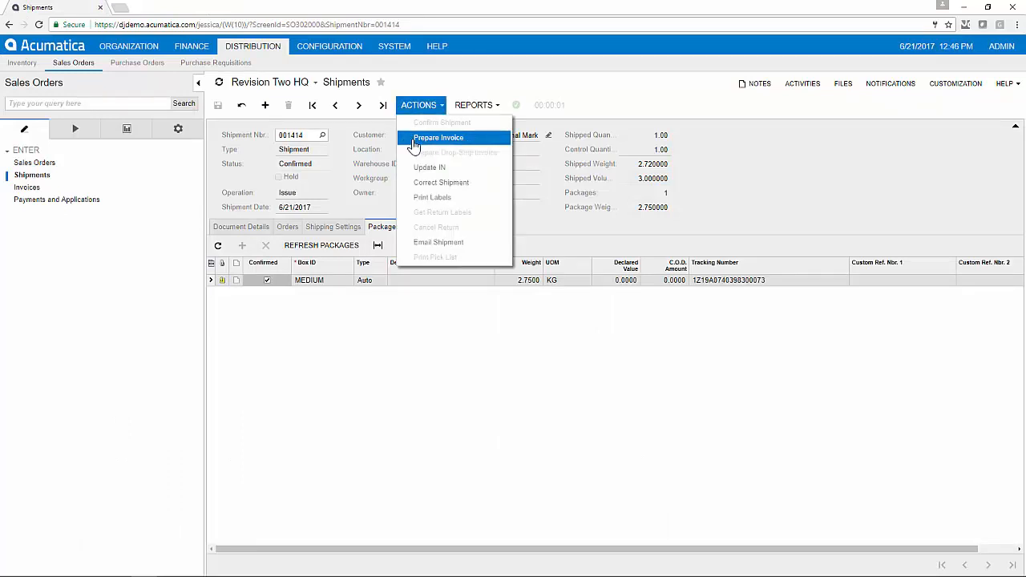
left_click(414, 145)
left_click(433, 106)
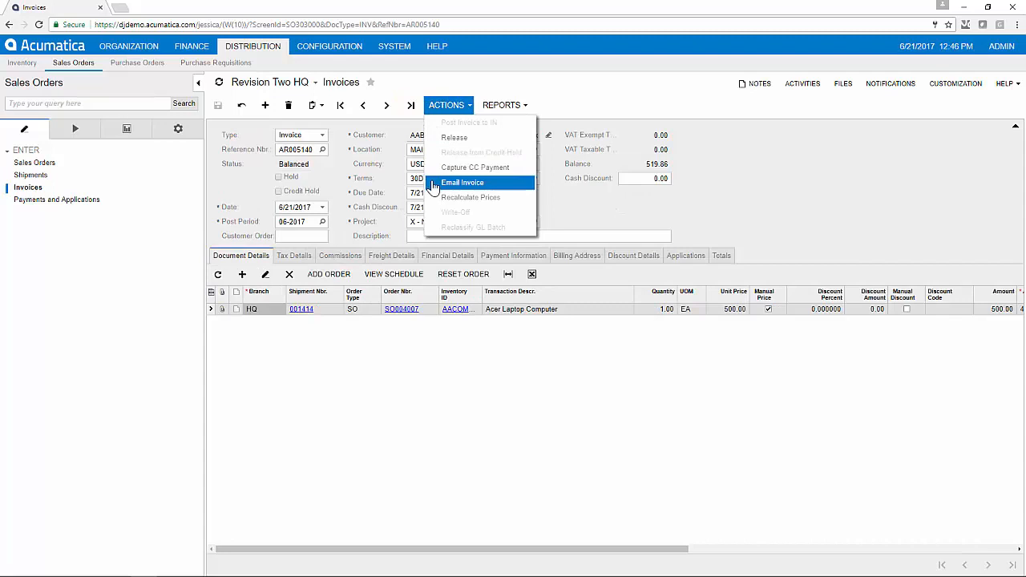
left_click(437, 138)
Open the general ledger batch linked in the released invoice's financial details.
left_click(449, 256)
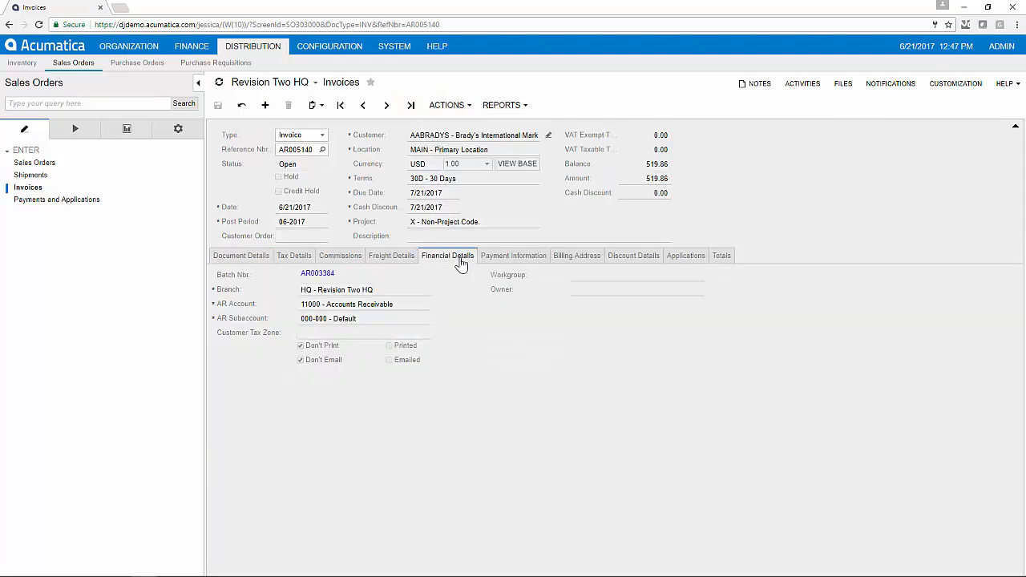
left_click(315, 275)
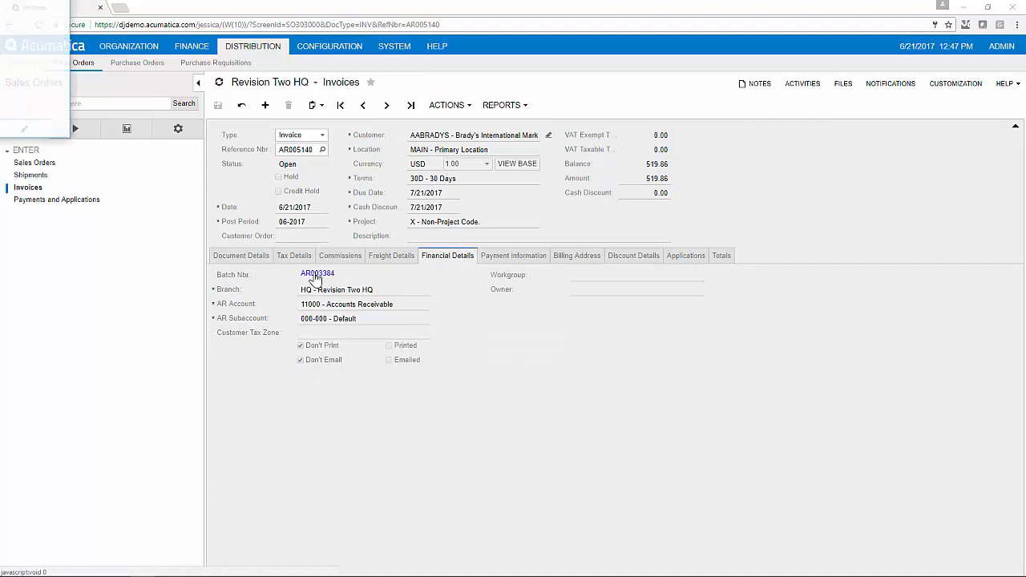